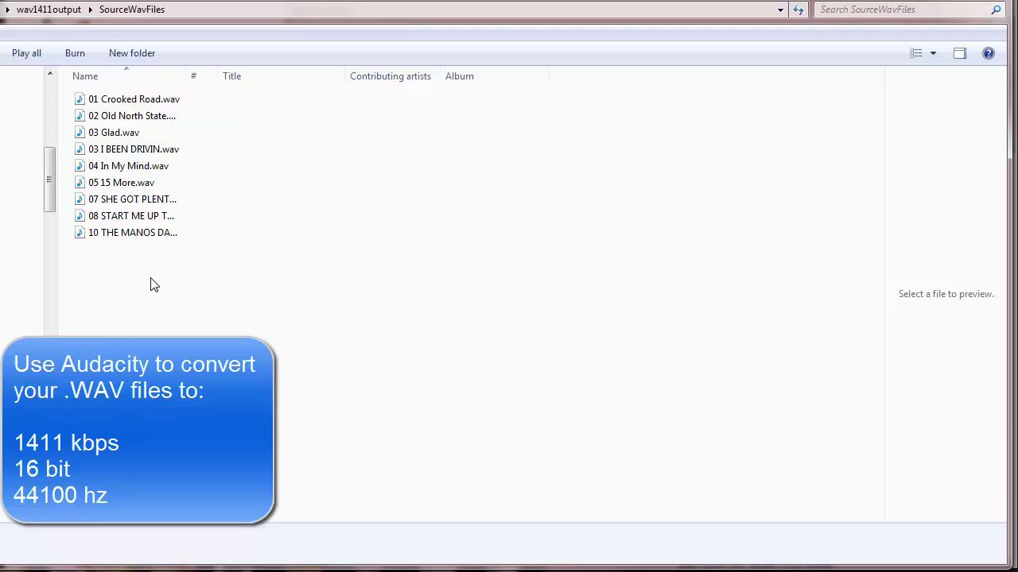
- Read the 2116 kbps bit rate of each of the nine source WAVs, from 01 Crooked Road onward
{"action": "left_click", "coordinate": [149, 101]}
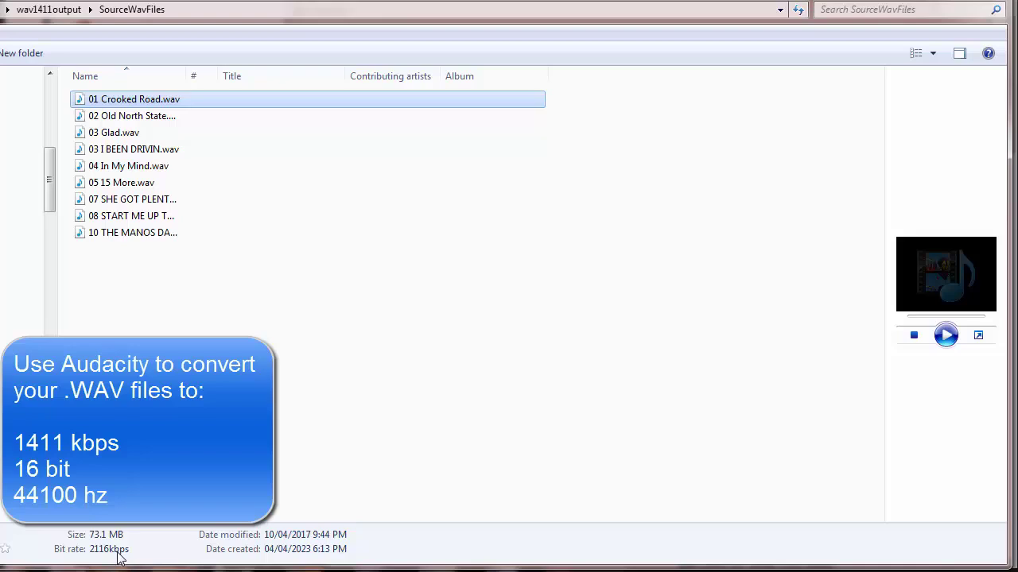
{"action": "left_click", "coordinate": [127, 117]}
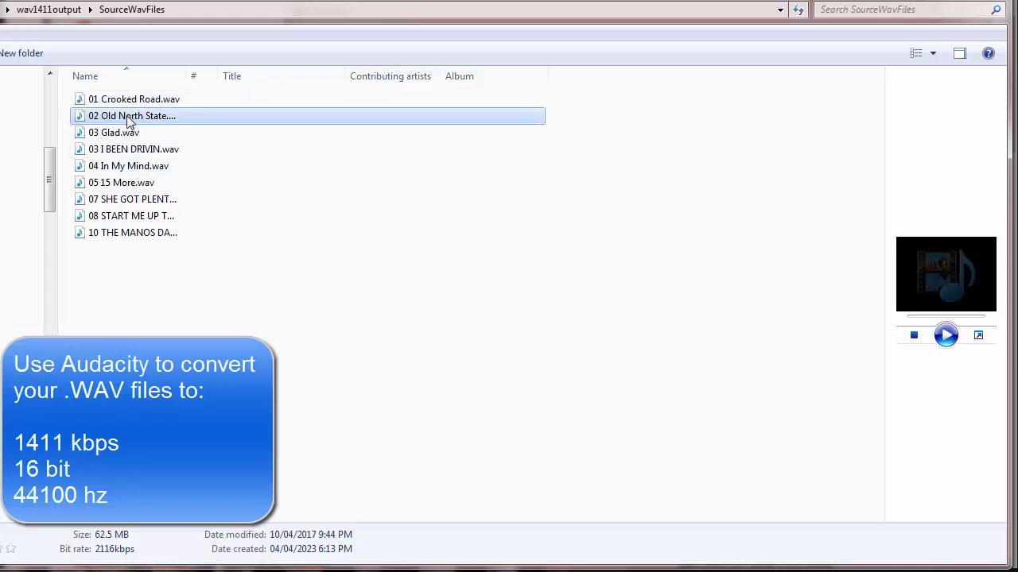
{"action": "left_click", "coordinate": [123, 133]}
{"action": "left_click", "coordinate": [123, 149]}
{"action": "left_click", "coordinate": [123, 166]}
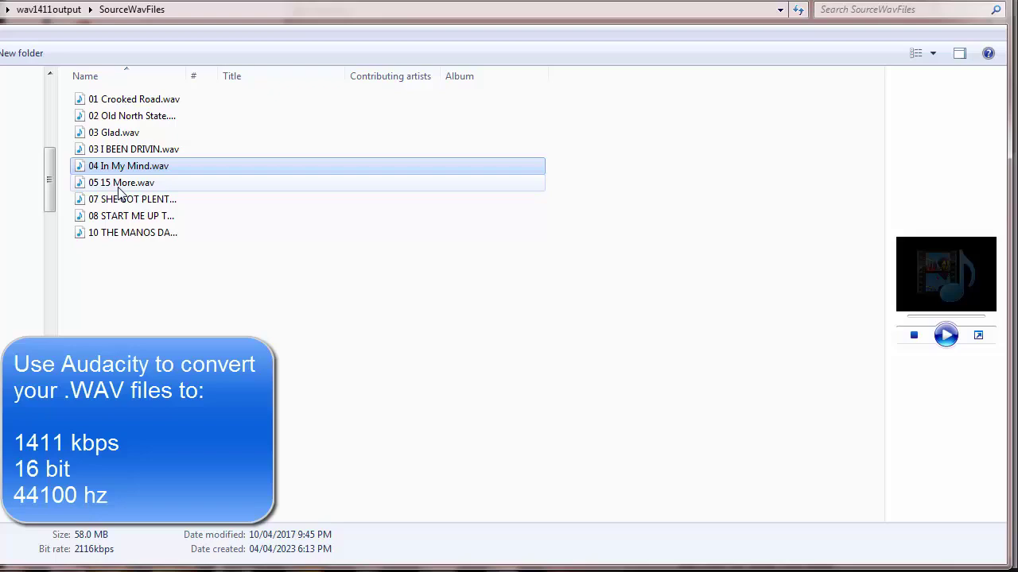
{"action": "left_click", "coordinate": [123, 183]}
{"action": "left_click", "coordinate": [120, 203]}
{"action": "left_click", "coordinate": [123, 216]}
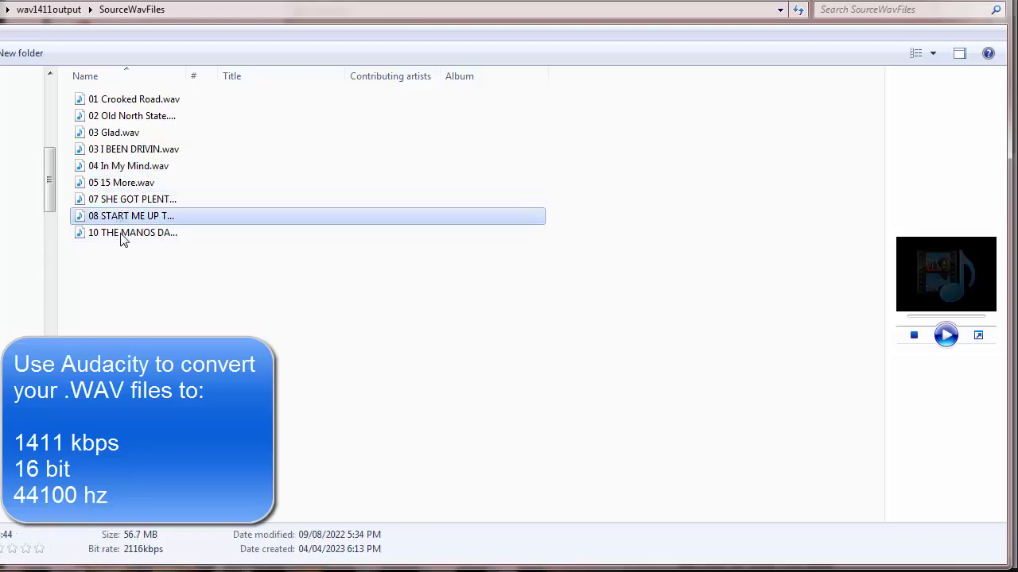
{"action": "left_click", "coordinate": [124, 234]}
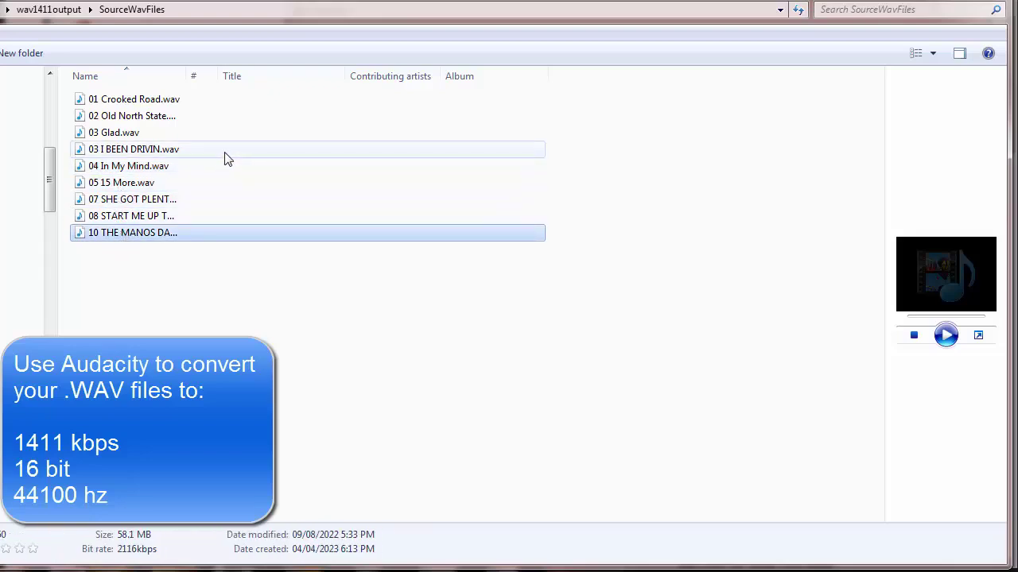
{"action": "left_click", "coordinate": [133, 99]}
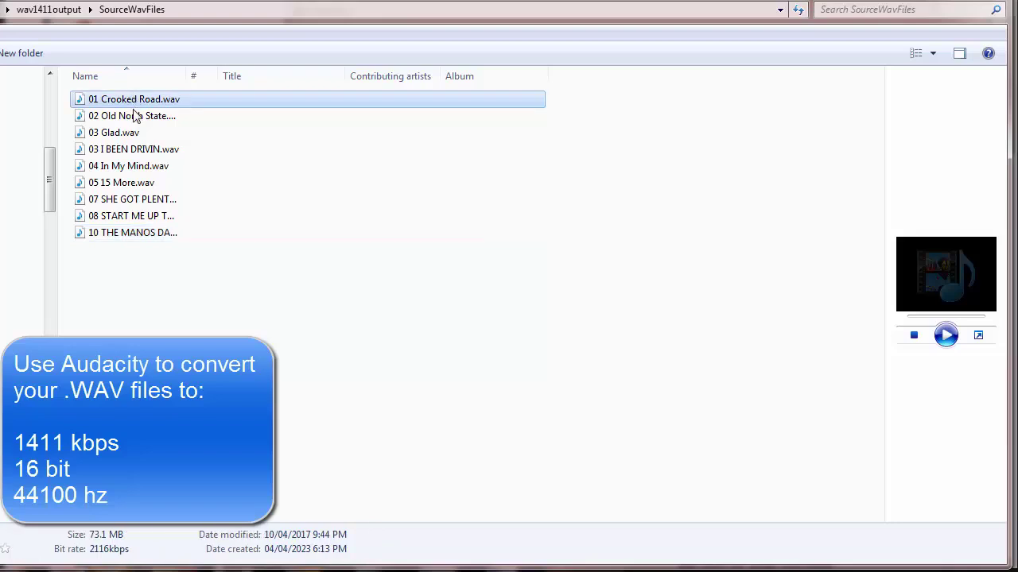
- Drag all nine selected WAV files from Explorer onto Audacity's track area to import them
{"action": "left_click", "coordinate": [147, 233], "text": "shift"}
{"action": "right_click", "coordinate": [132, 150]}
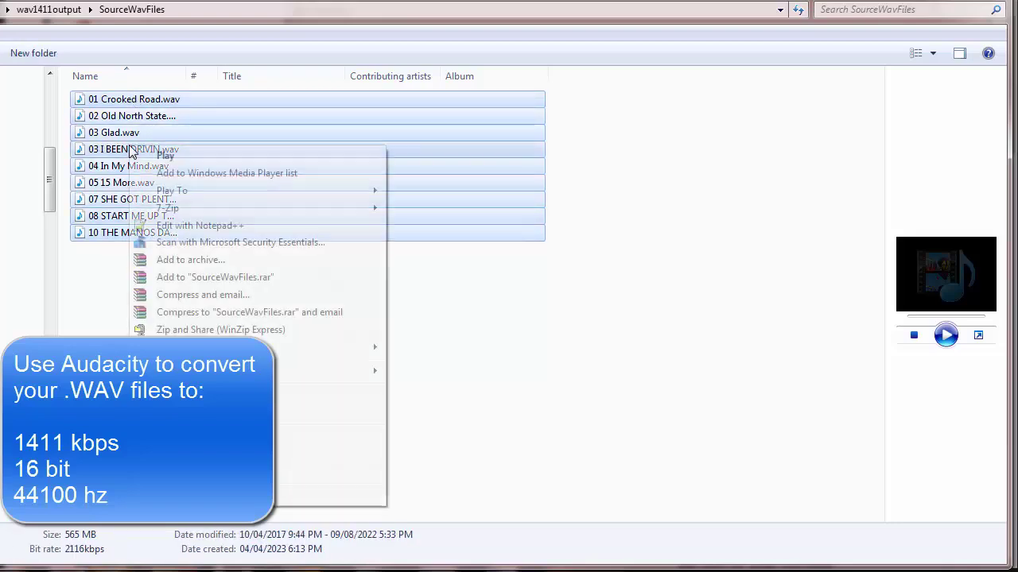
{"action": "left_click_drag", "start_coordinate": [287, 2], "coordinate": [511, 345]}
{"action": "left_click_drag", "start_coordinate": [353, 560], "coordinate": [500, 266]}
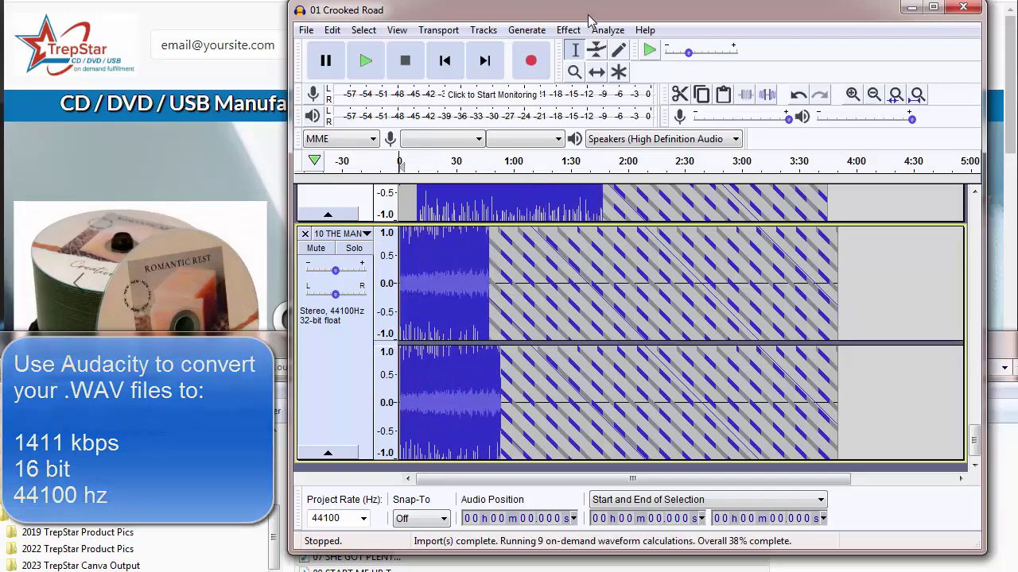
{"action": "scroll", "coordinate": [911, 273], "scroll_direction": "up", "scroll_amount": 5}
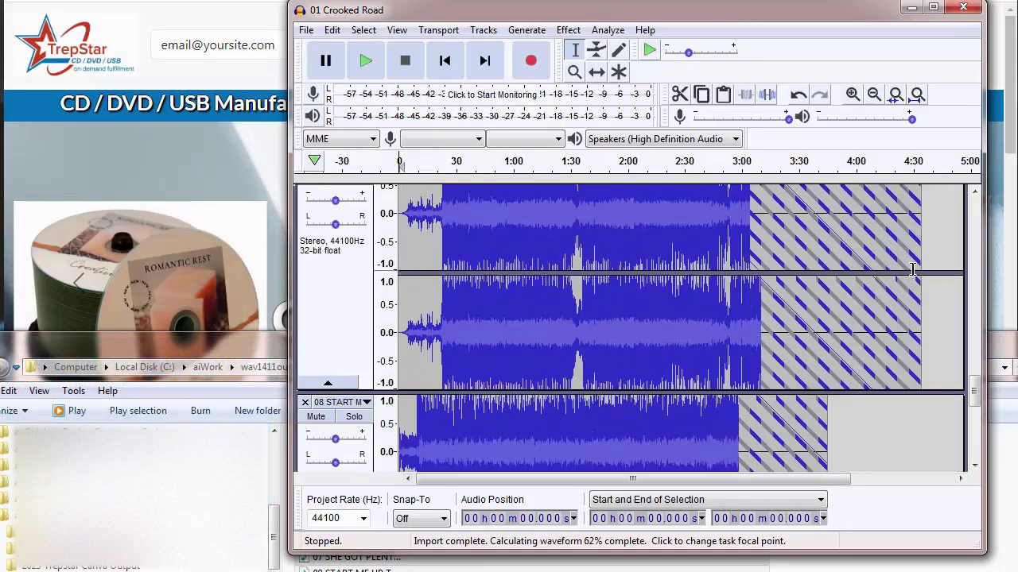
{"action": "scroll", "coordinate": [913, 270], "scroll_direction": "up", "scroll_amount": 10}
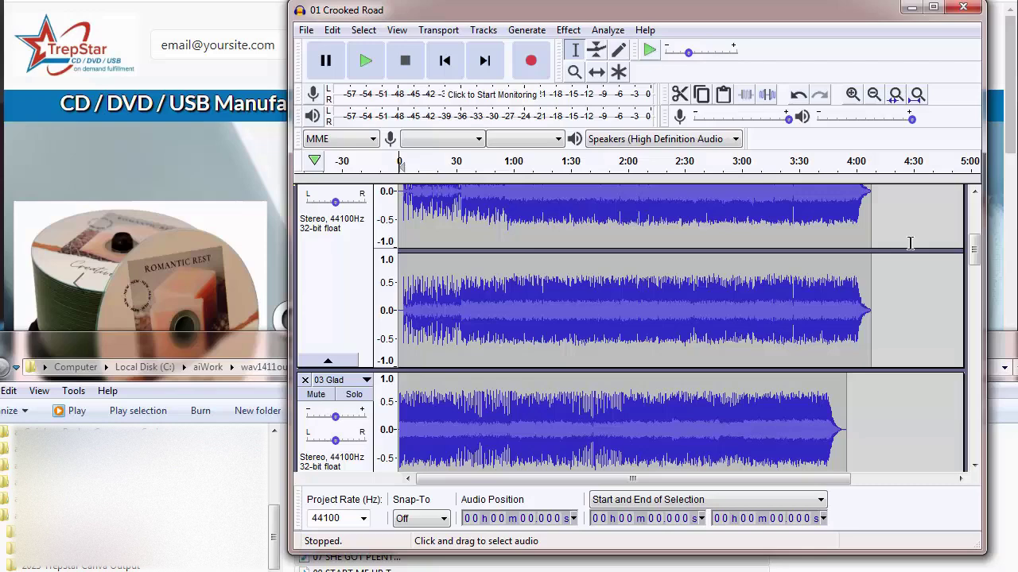
{"action": "scroll", "coordinate": [910, 242], "scroll_direction": "up", "scroll_amount": 3}
- Copy the SourceWavFiles folder path from Explorer's address bar and return to Audacity
{"action": "key", "text": "alt+Tab"}
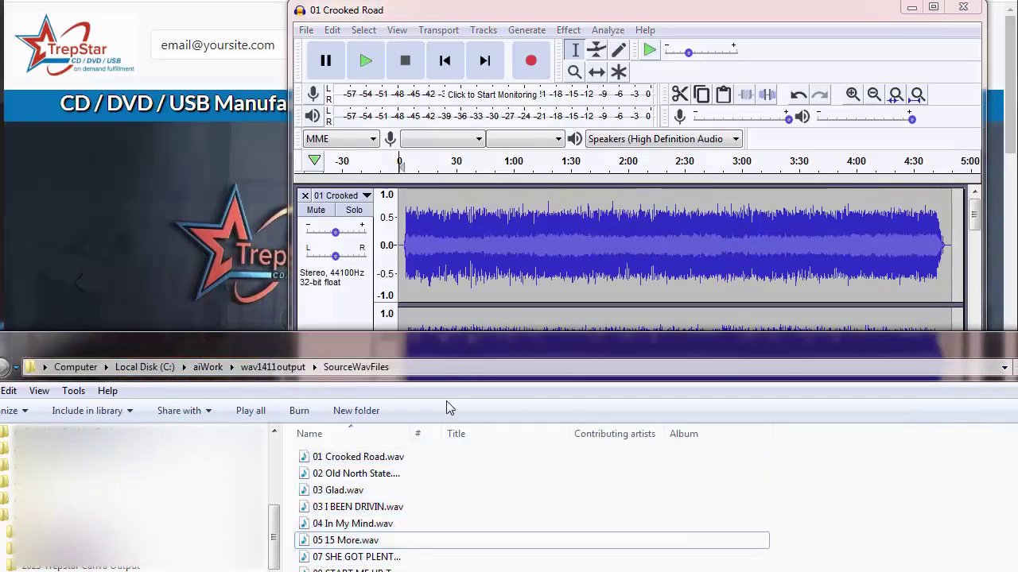
{"action": "left_click", "coordinate": [432, 367]}
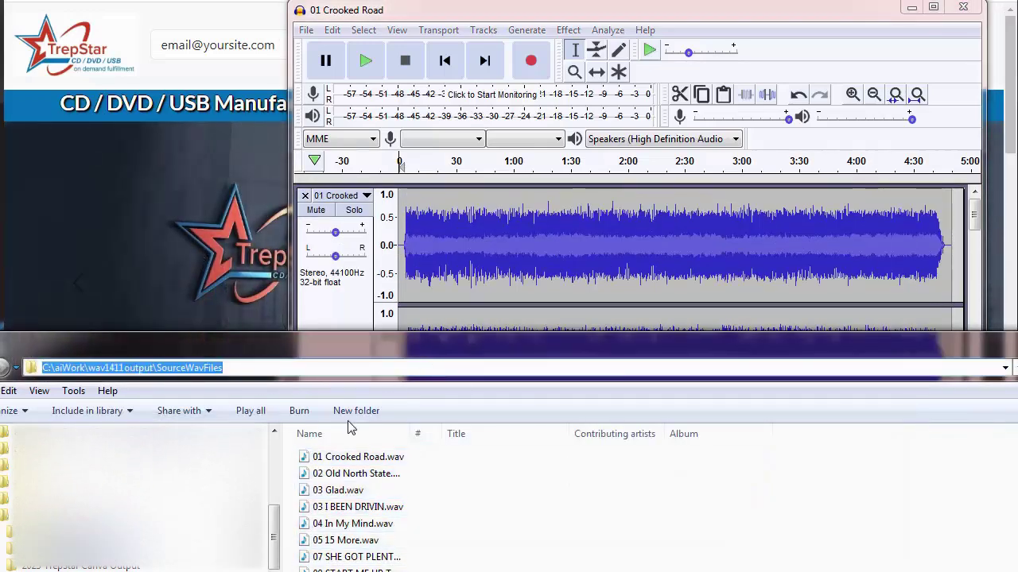
{"action": "left_click", "coordinate": [567, 527]}
{"action": "left_click", "coordinate": [422, 366]}
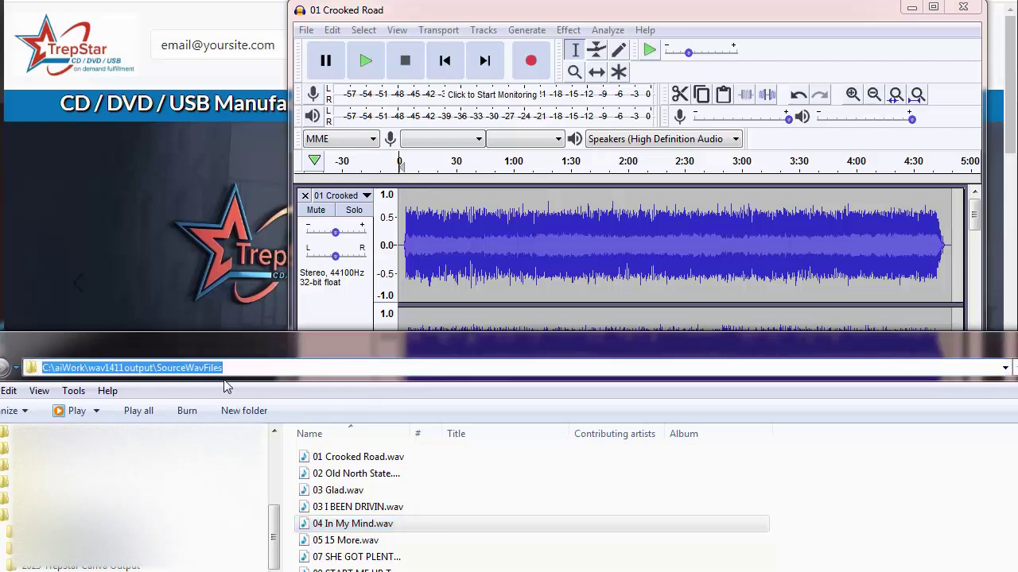
{"action": "right_click", "coordinate": [159, 370]}
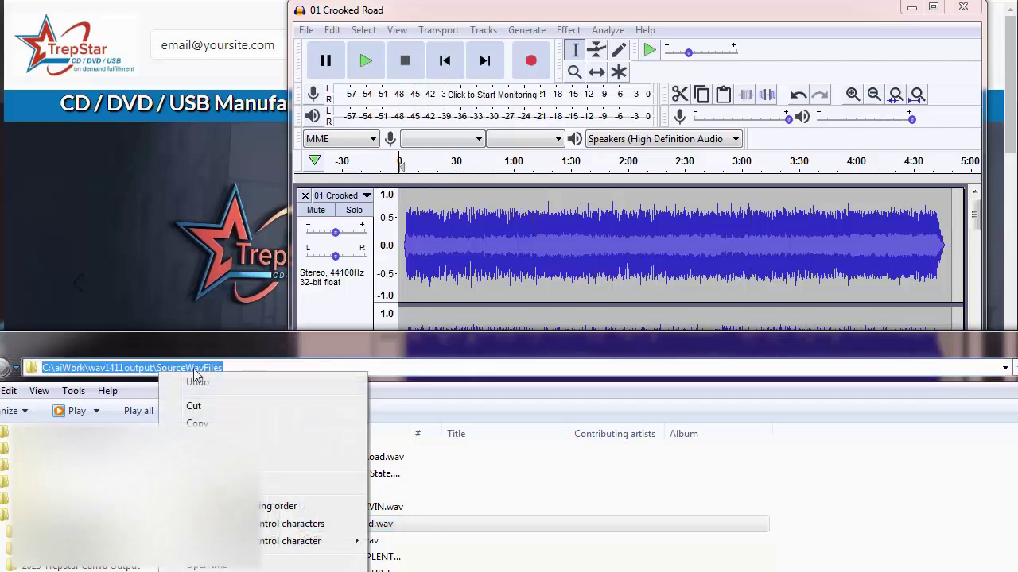
{"action": "left_click", "coordinate": [221, 422]}
{"action": "left_click", "coordinate": [574, 12]}
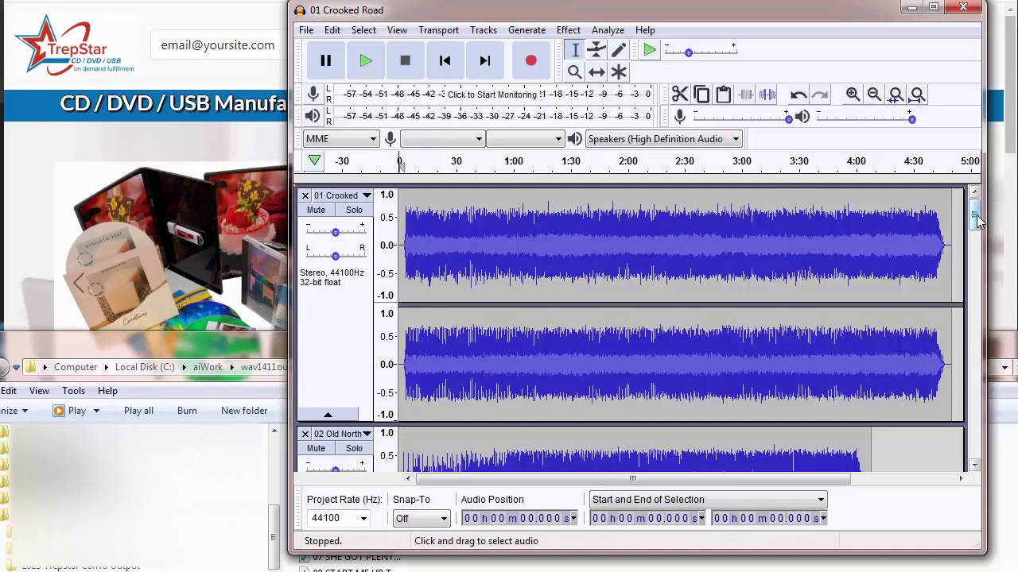
{"action": "mouse_move", "coordinate": [974, 216]}
{"action": "left_mouse_down"}
{"action": "mouse_move", "coordinate": [986, 457]}
{"action": "mouse_move", "coordinate": [976, 208]}
{"action": "left_mouse_up"}
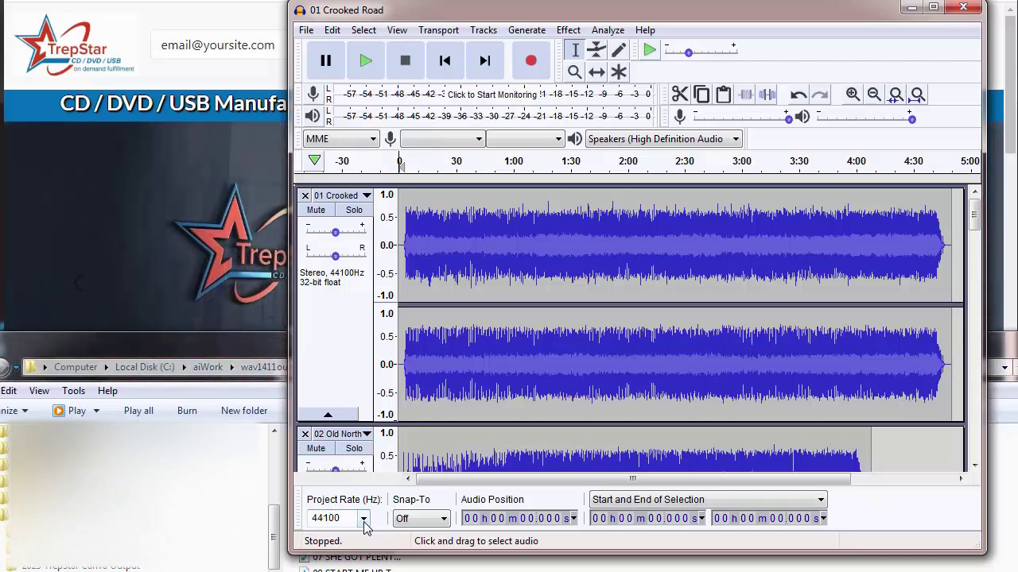
{"action": "left_click", "coordinate": [362, 519]}
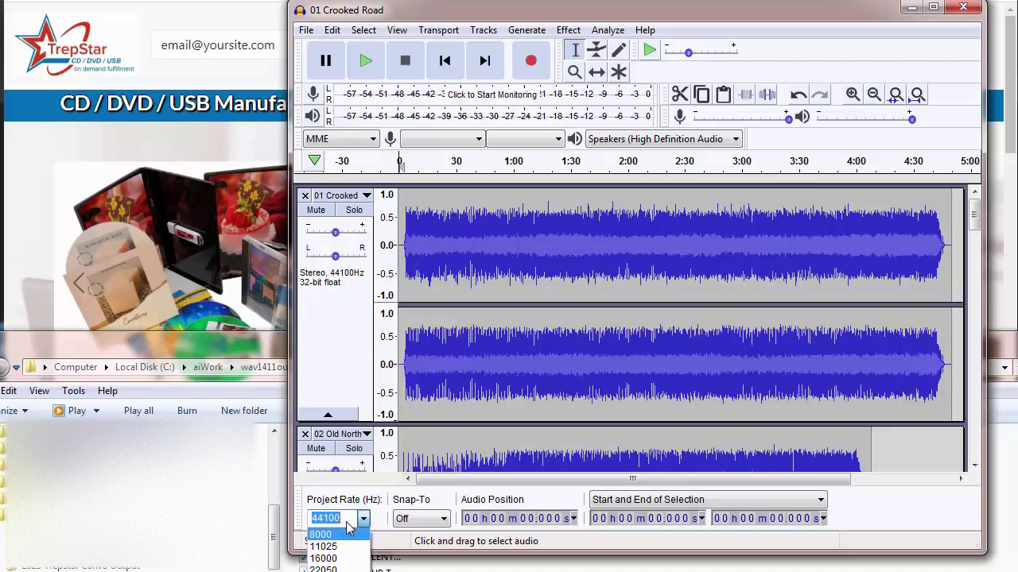
{"action": "key", "text": "Escape"}
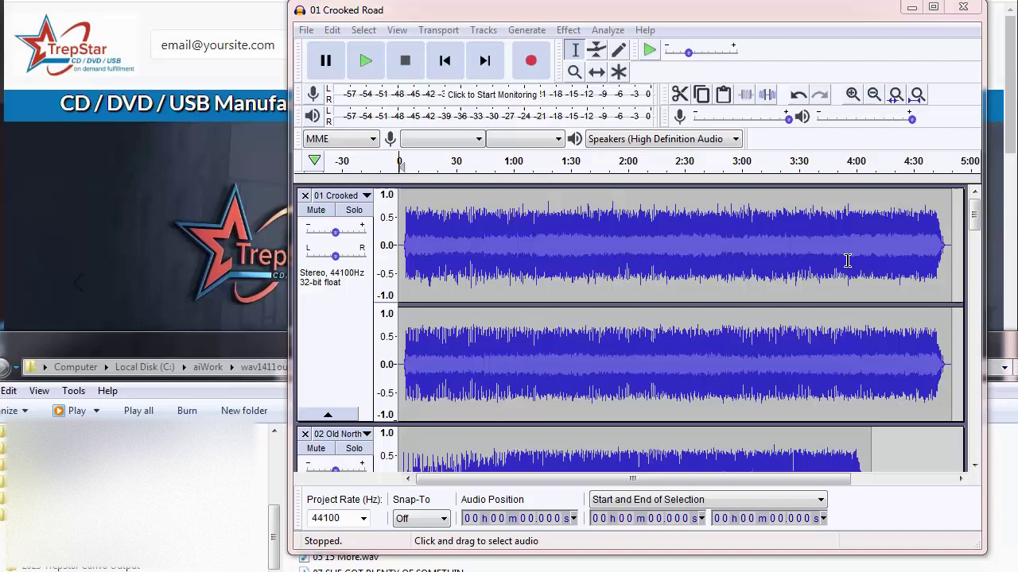
- Choose File > Save Other > Export Multiple to bring up the multi-file export dialog
{"action": "left_click", "coordinate": [307, 31]}
{"action": "mouse_move", "coordinate": [354, 159]}
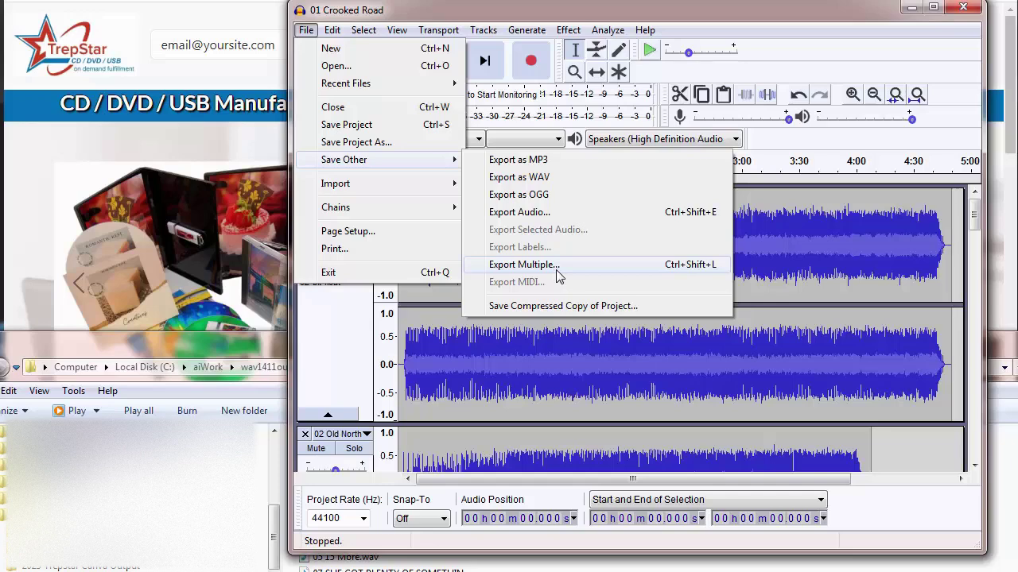
{"action": "left_click", "coordinate": [538, 270]}
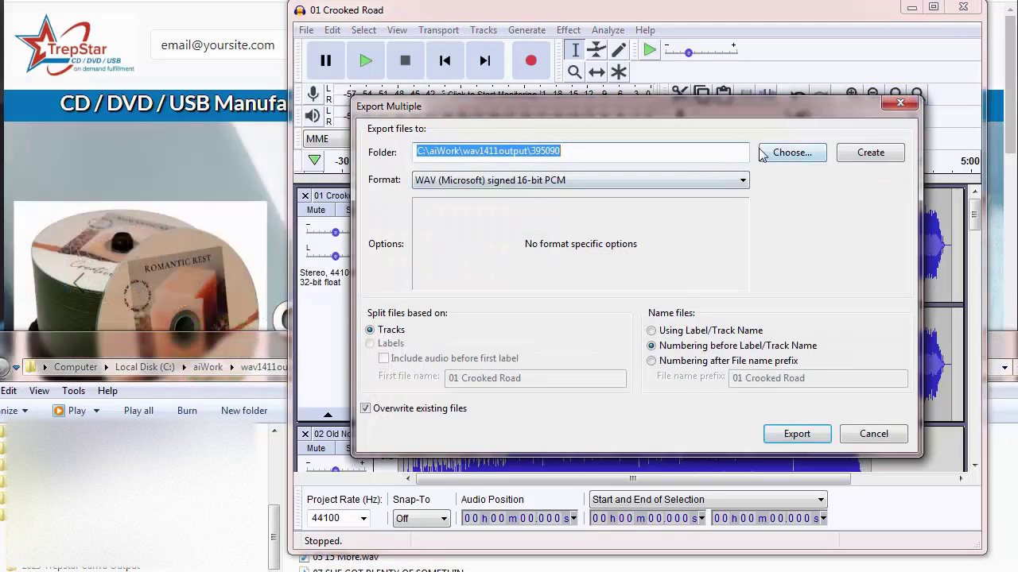
- Paste the SourceWavFiles path as export folder, keep WAV signed 16-bit PCM, and start exporting
{"action": "left_click", "coordinate": [582, 151]}
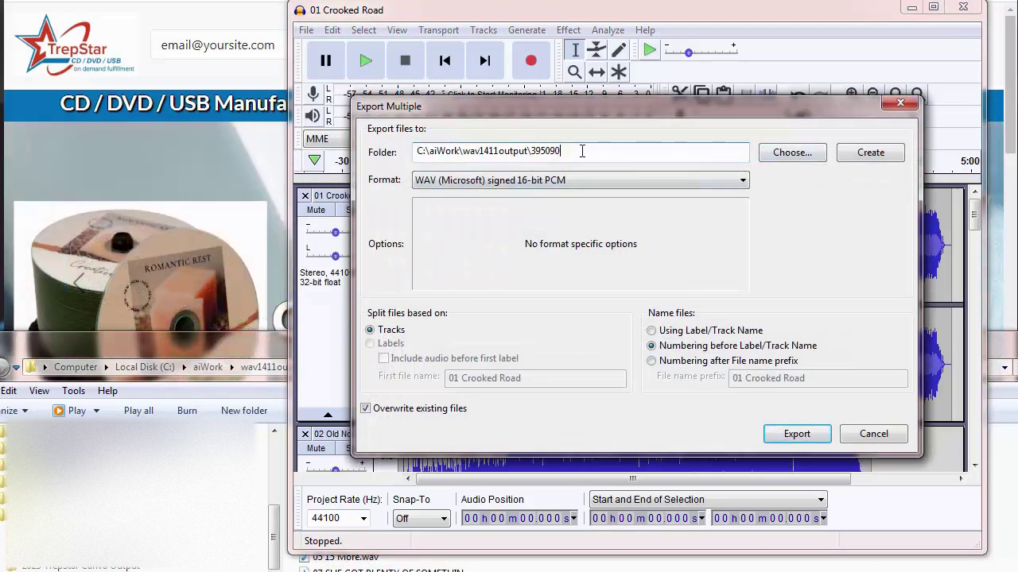
{"action": "double_click", "coordinate": [581, 151]}
{"action": "right_click", "coordinate": [636, 159]}
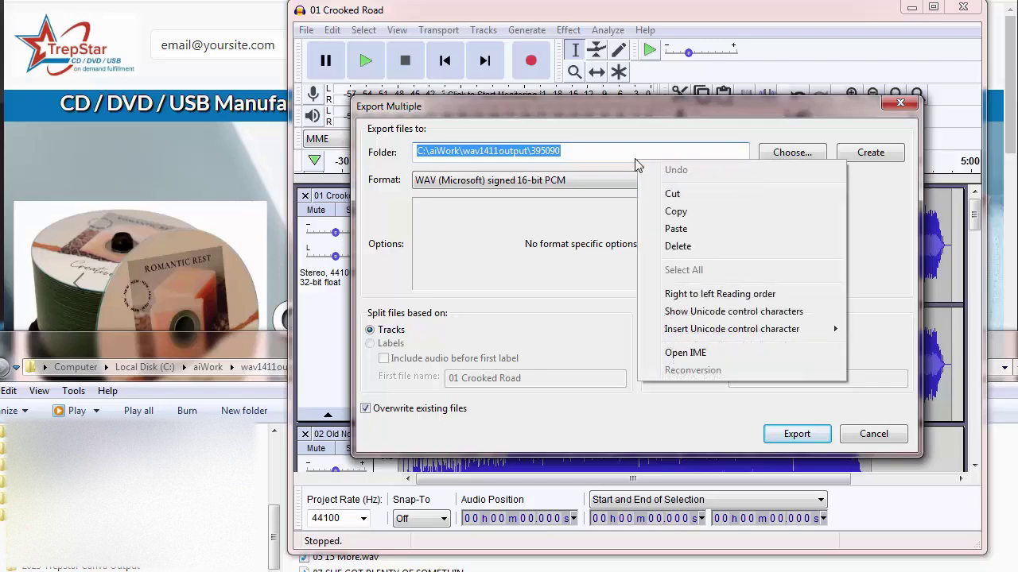
{"action": "left_click", "coordinate": [676, 228]}
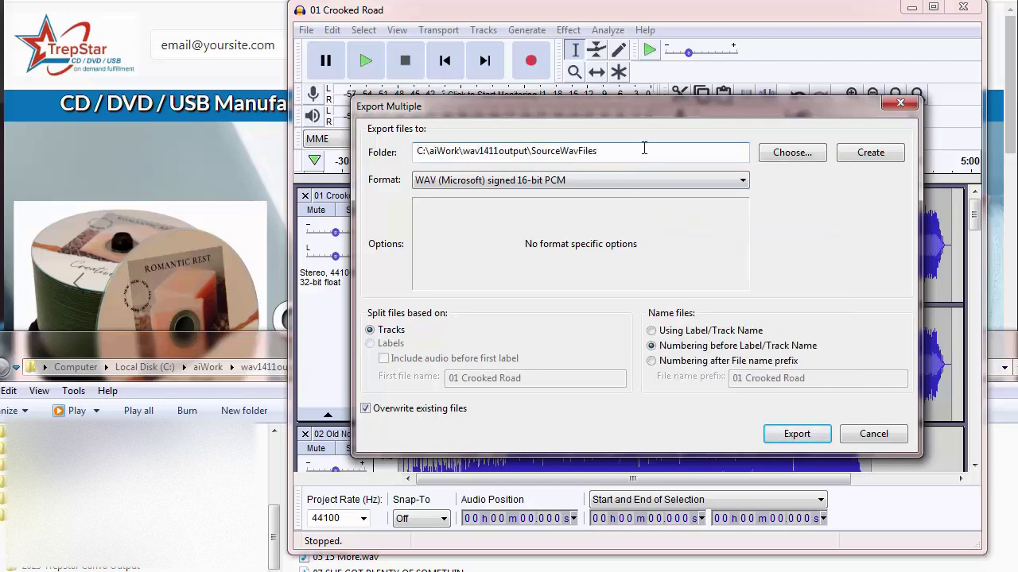
{"action": "left_click", "coordinate": [524, 188]}
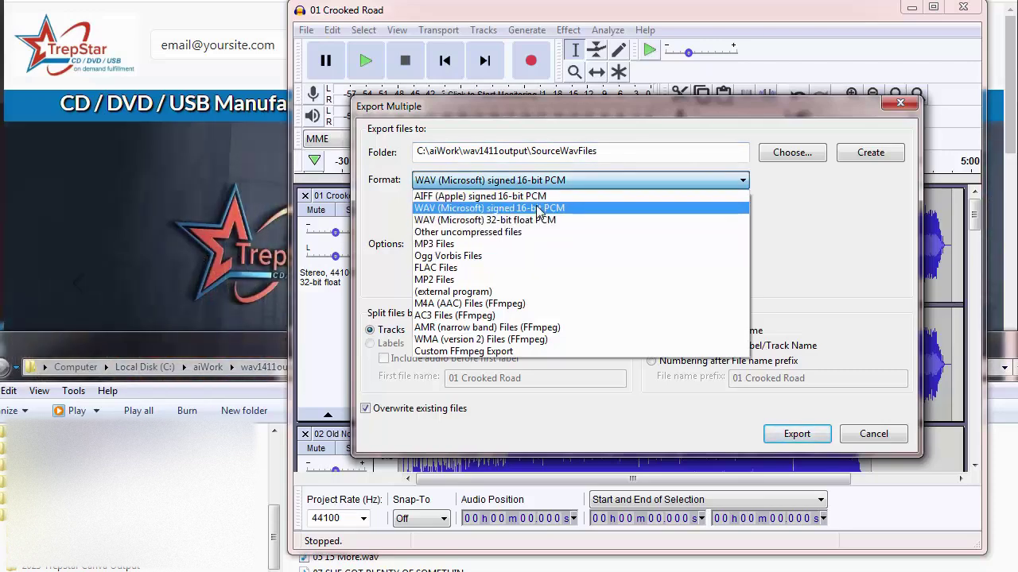
{"action": "left_click", "coordinate": [539, 208]}
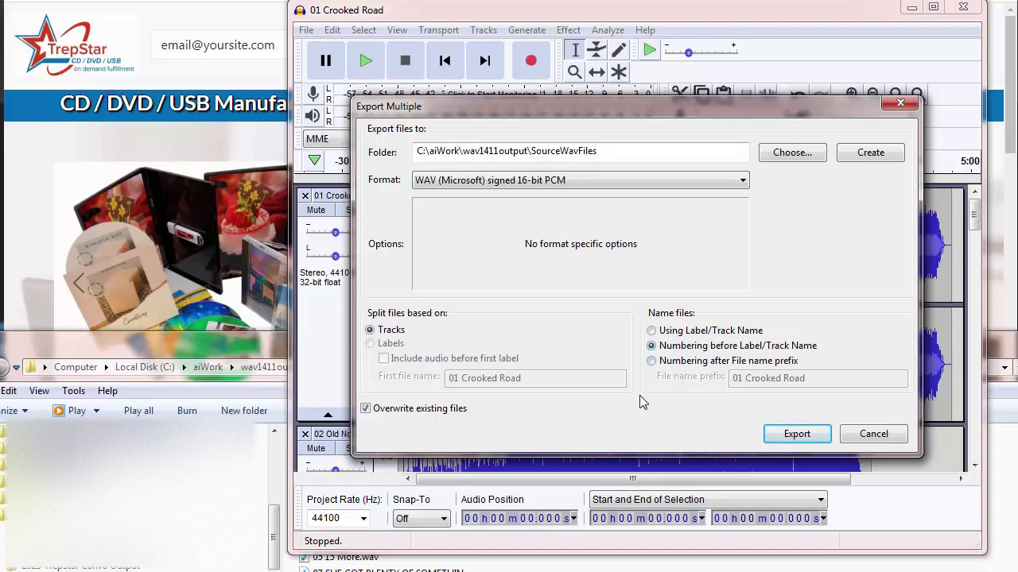
{"action": "left_click", "coordinate": [797, 434]}
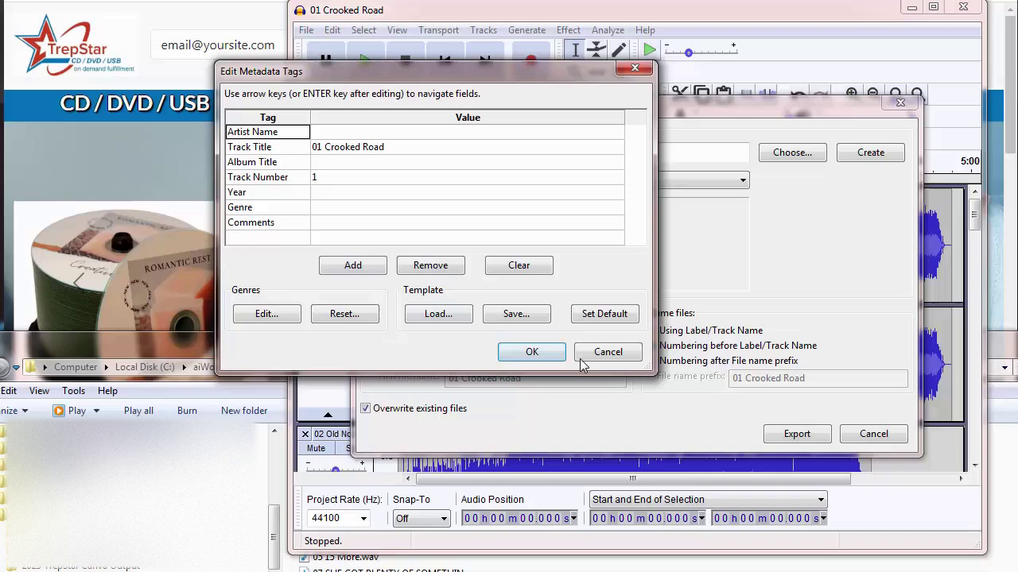
- Confirm the metadata tags for all nine tracks, from 01 Crooked Road to 10 THE MANOS DANCE
{"action": "left_click", "coordinate": [532, 360]}
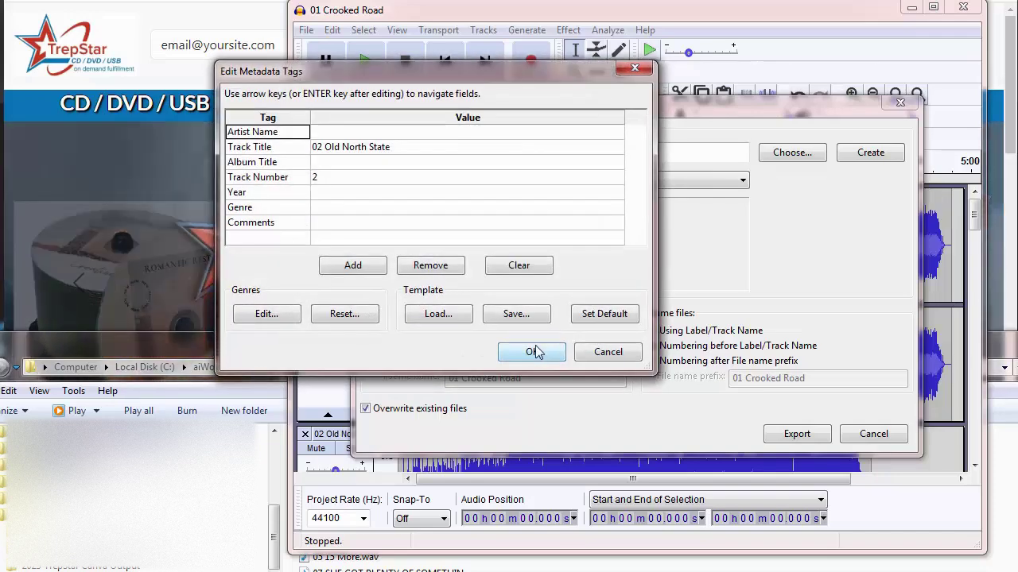
{"action": "left_click", "coordinate": [535, 355]}
{"action": "left_click", "coordinate": [533, 352]}
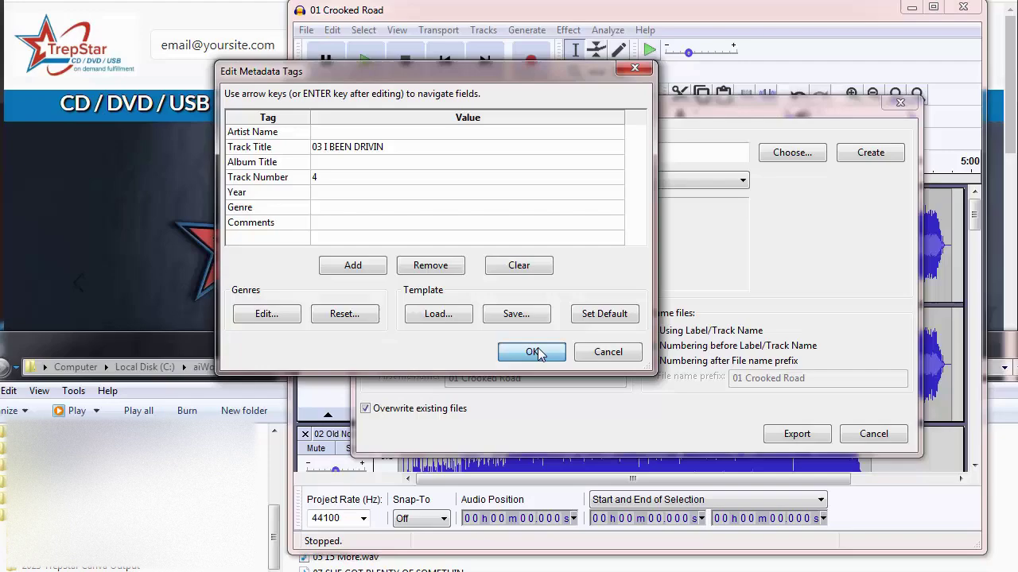
{"action": "left_click", "coordinate": [533, 353]}
{"action": "left_click", "coordinate": [537, 350]}
{"action": "left_click", "coordinate": [538, 350]}
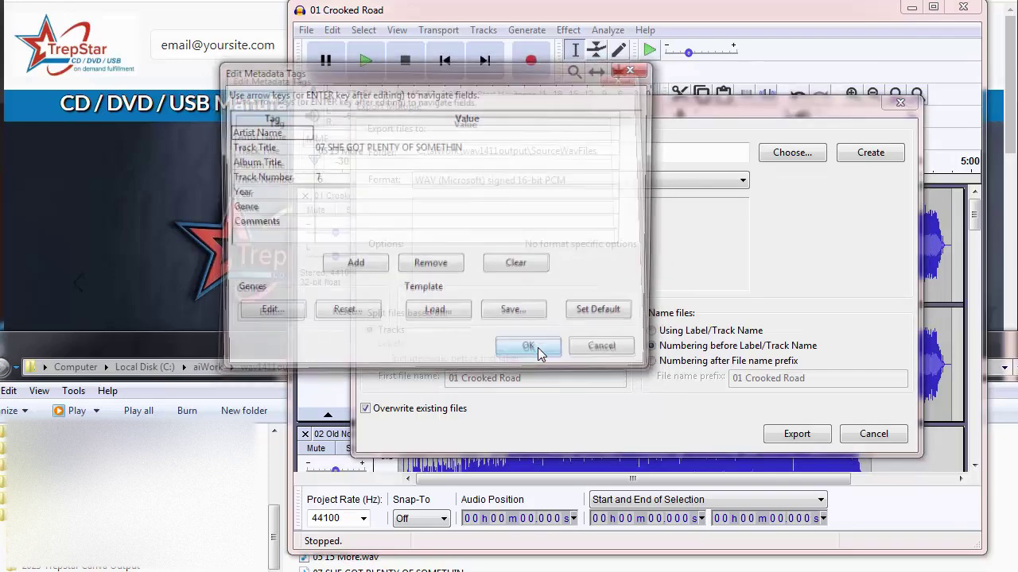
{"action": "left_click", "coordinate": [538, 349]}
{"action": "left_click", "coordinate": [535, 352]}
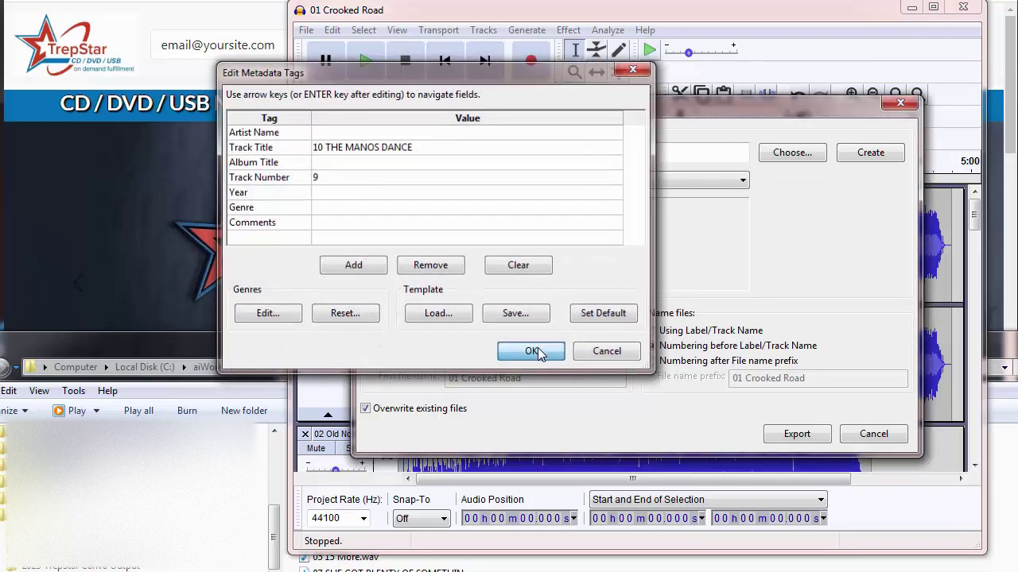
{"action": "left_click", "coordinate": [534, 352]}
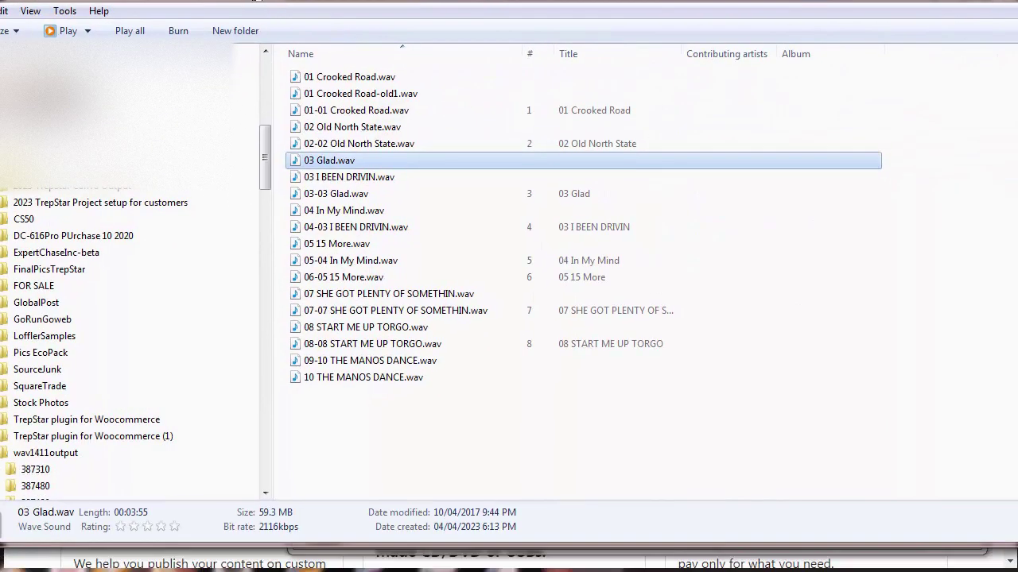
- Compare bit rates: original 01 Crooked Road.wav at 2116kbps versus new 01-01 Crooked Road.wav at 1411kbps
{"action": "left_click", "coordinate": [349, 79]}
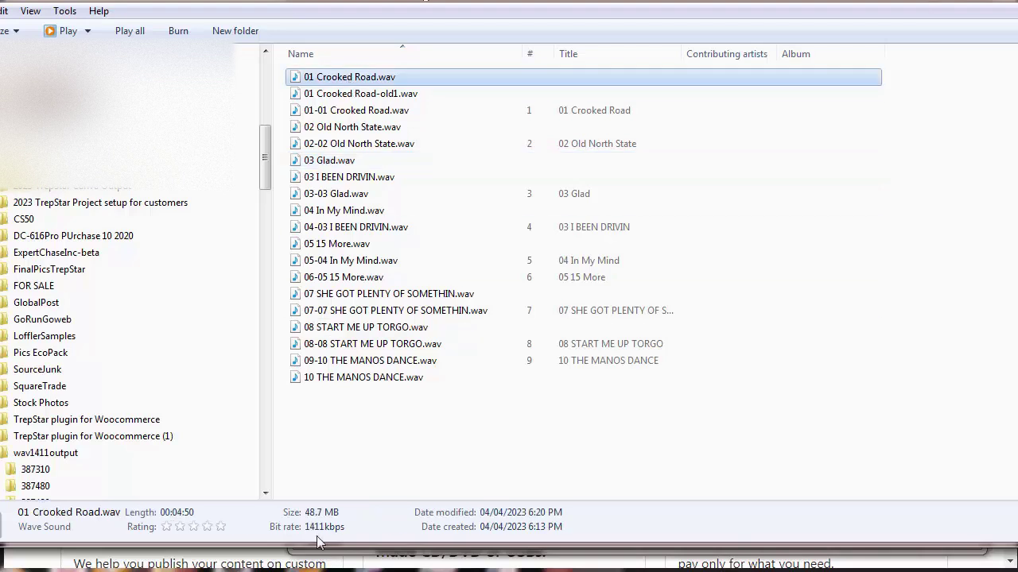
{"action": "left_click", "coordinate": [387, 96]}
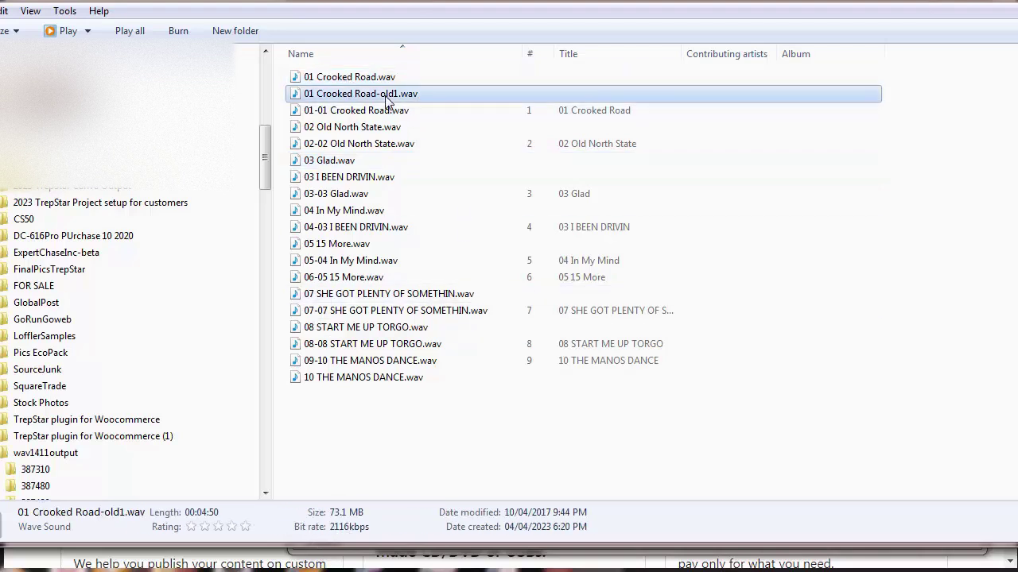
{"action": "left_click", "coordinate": [383, 84]}
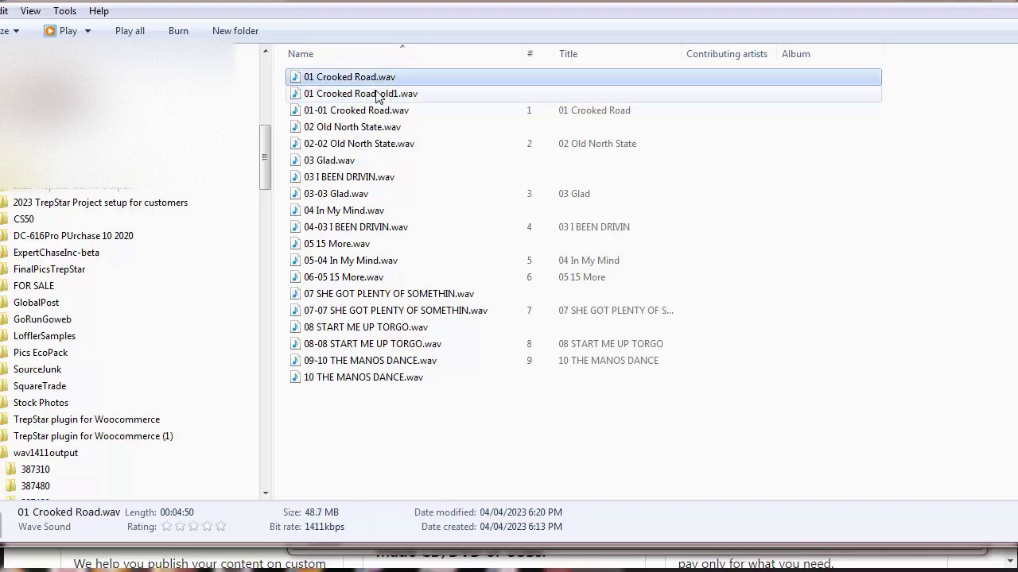
{"action": "left_click", "coordinate": [372, 116]}
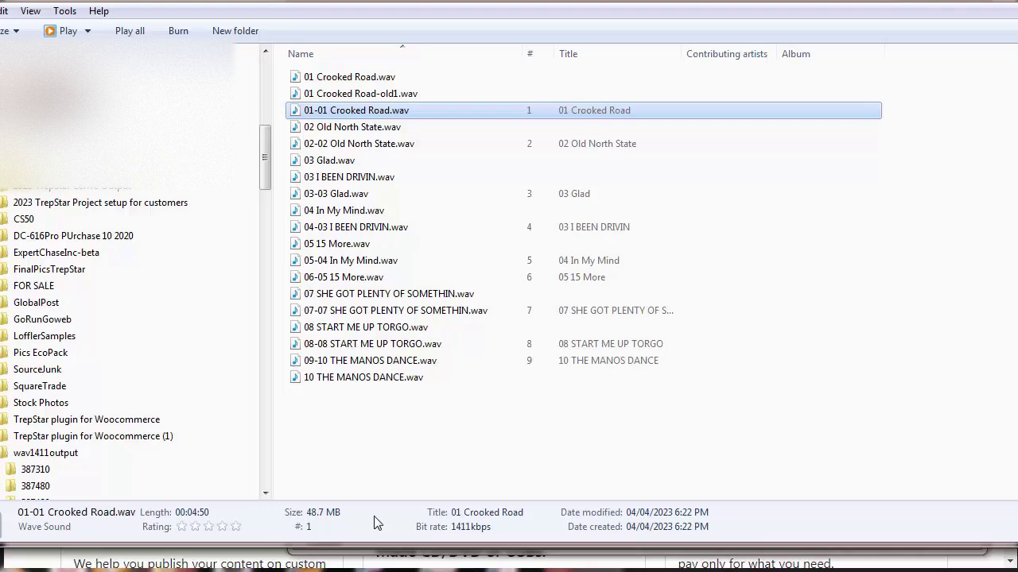
{"action": "left_click", "coordinate": [379, 130]}
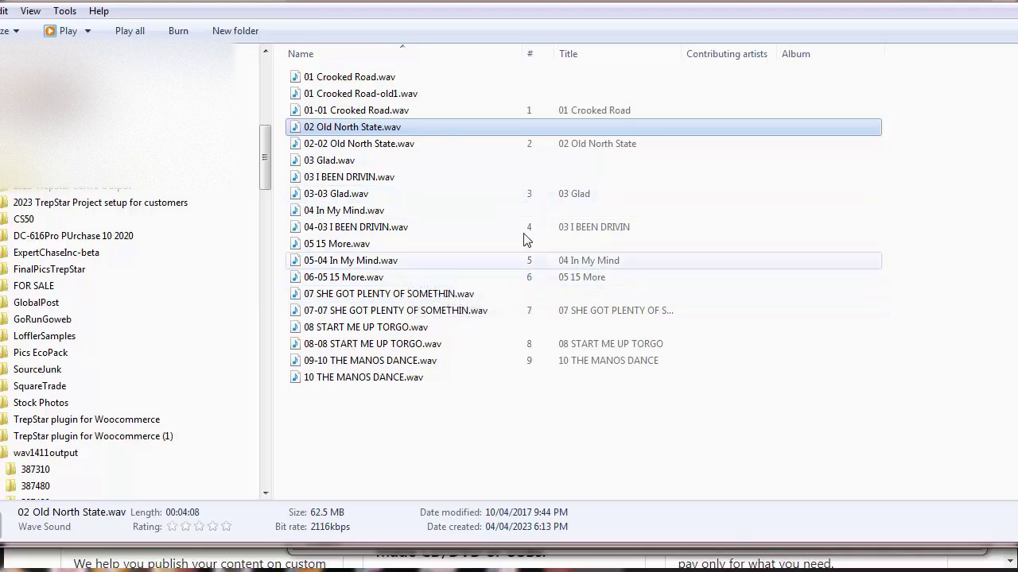
{"action": "left_click", "coordinate": [316, 78]}
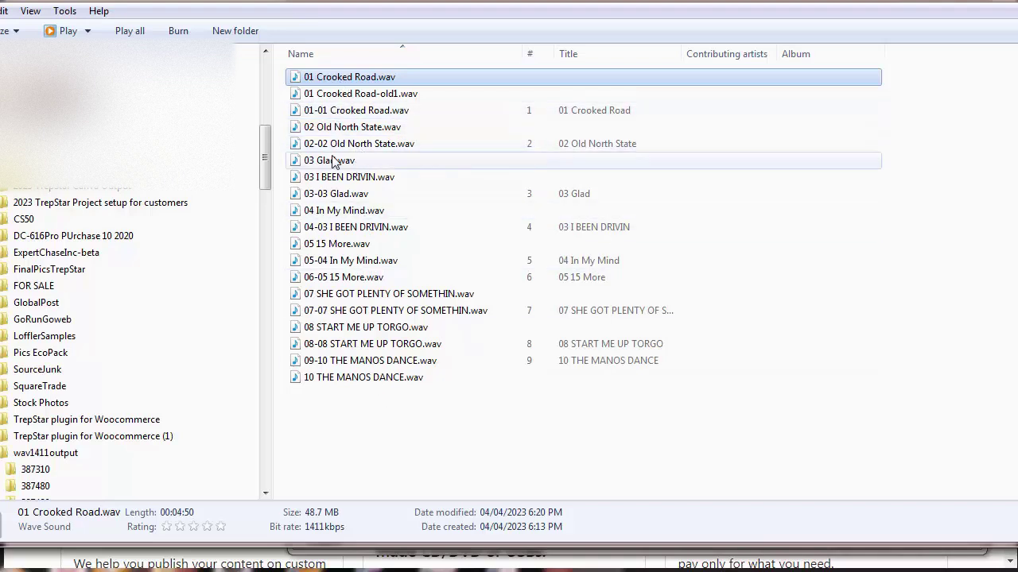
{"action": "left_click", "coordinate": [384, 111]}
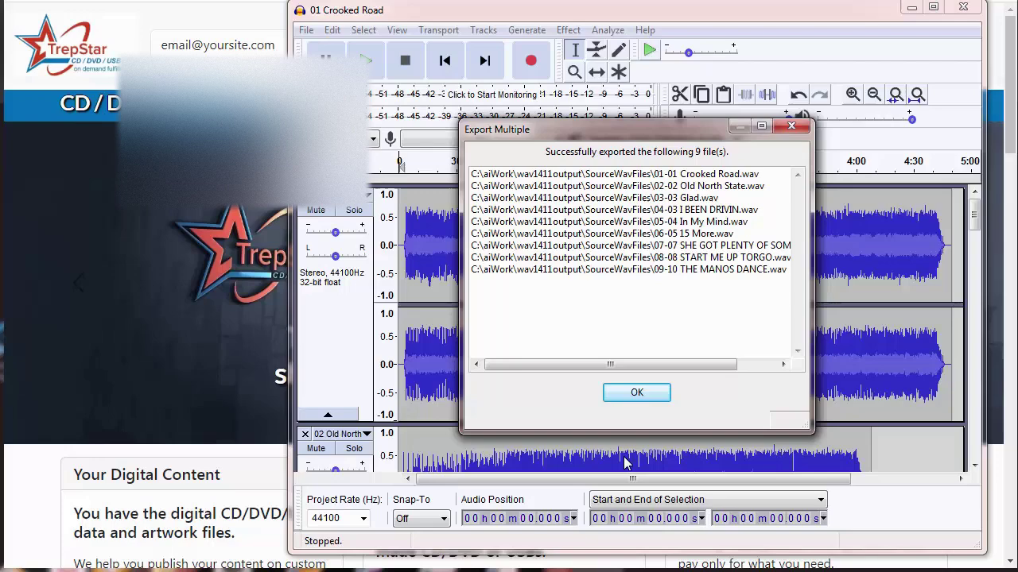
- Dismiss the nine-file export report and close Audacity, declining to save the project
{"action": "left_click", "coordinate": [656, 395]}
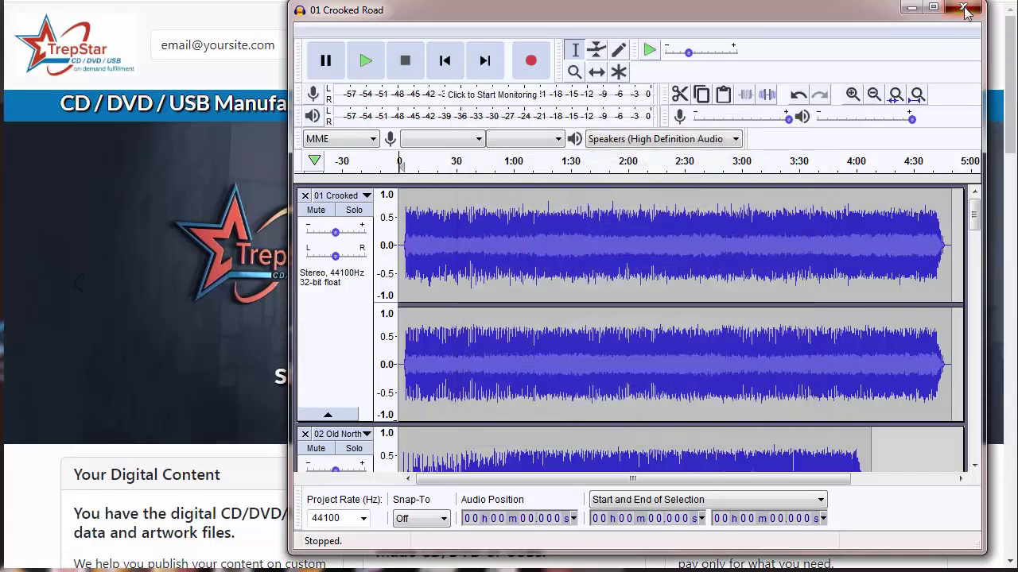
{"action": "left_click", "coordinate": [962, 7]}
{"action": "left_click", "coordinate": [674, 284]}
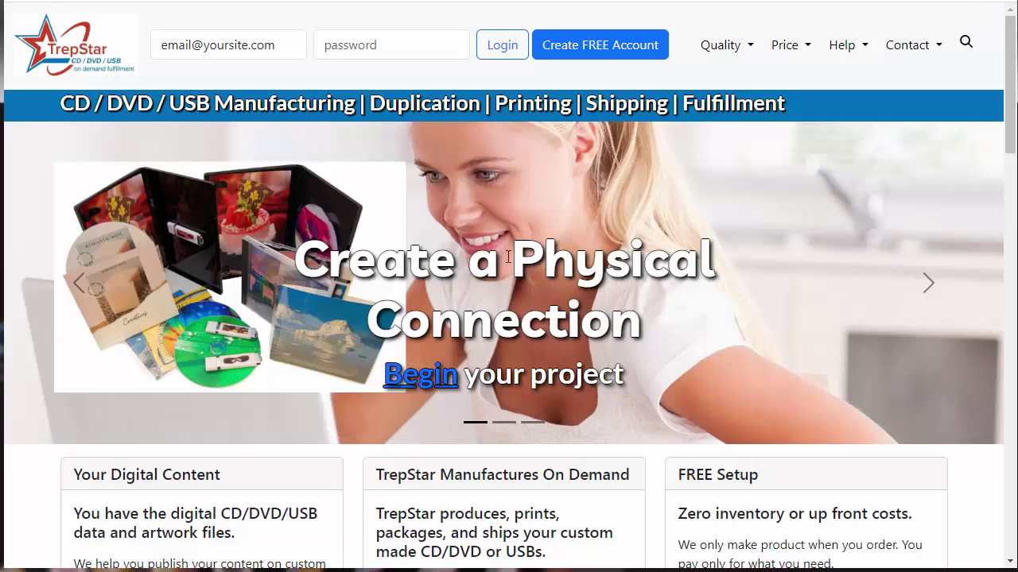
{"action": "mouse_move", "coordinate": [827, 54]}
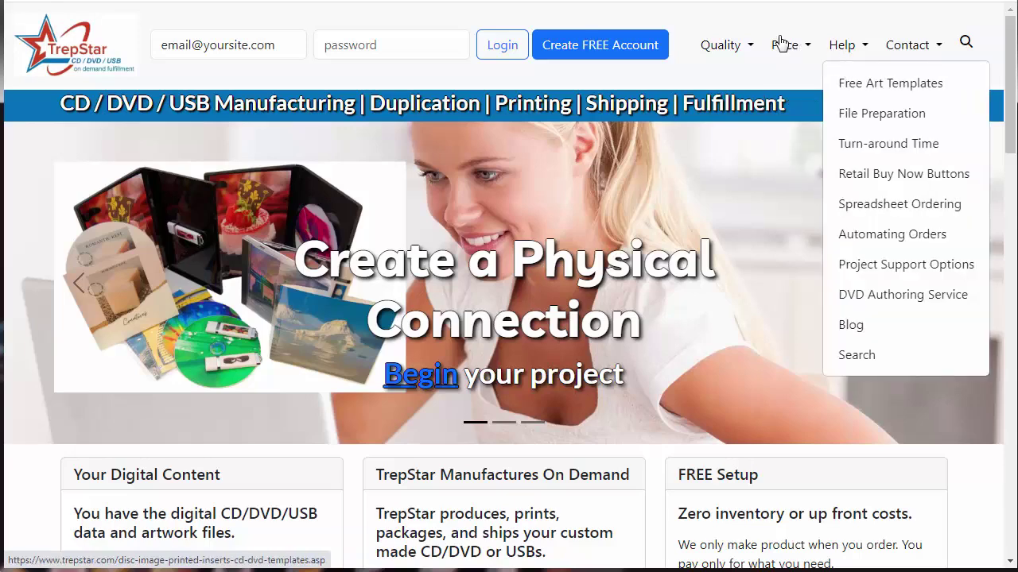
{"action": "mouse_move", "coordinate": [766, 51]}
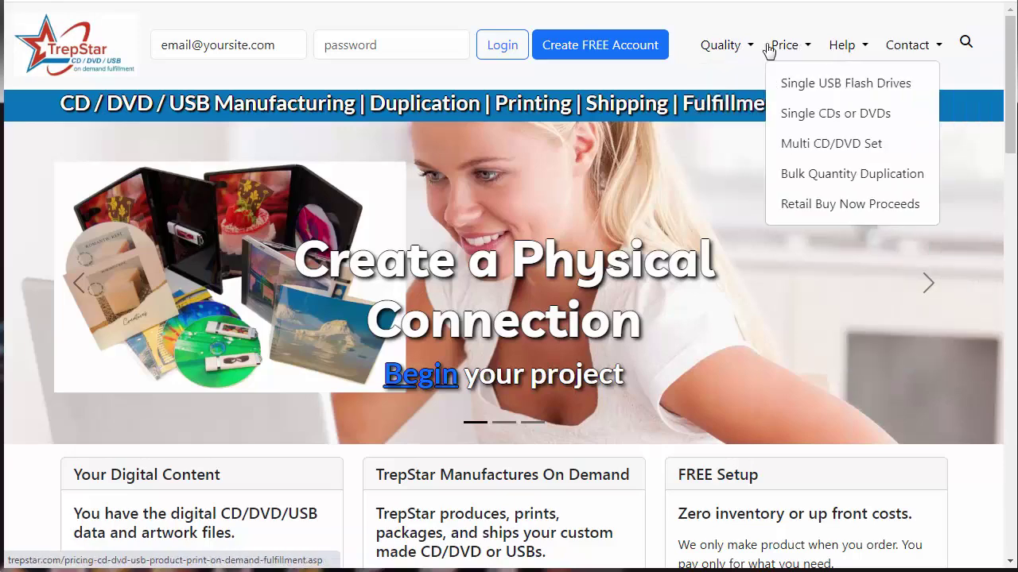
{"action": "left_click", "coordinate": [826, 179]}
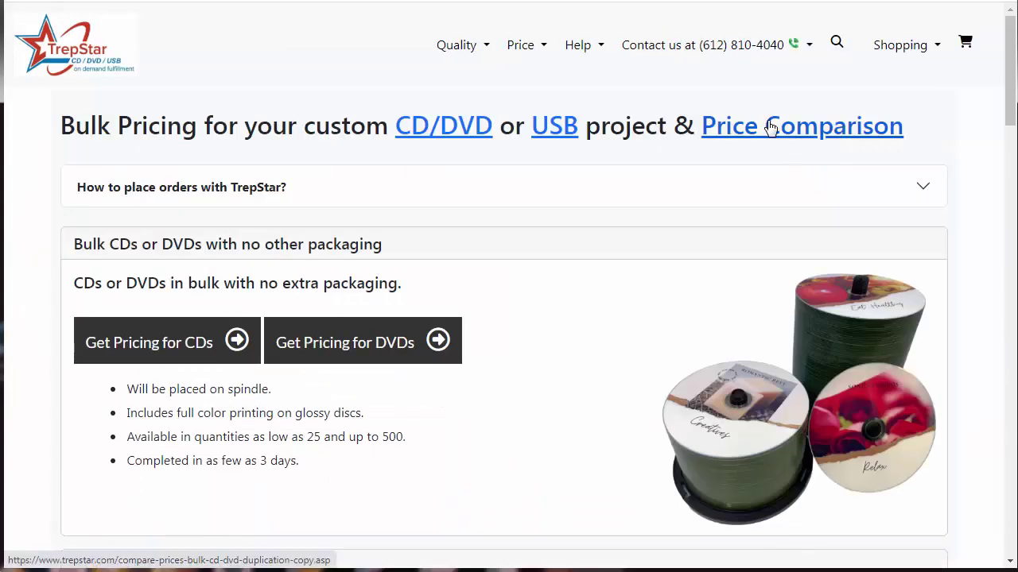
{"action": "left_click", "coordinate": [769, 135]}
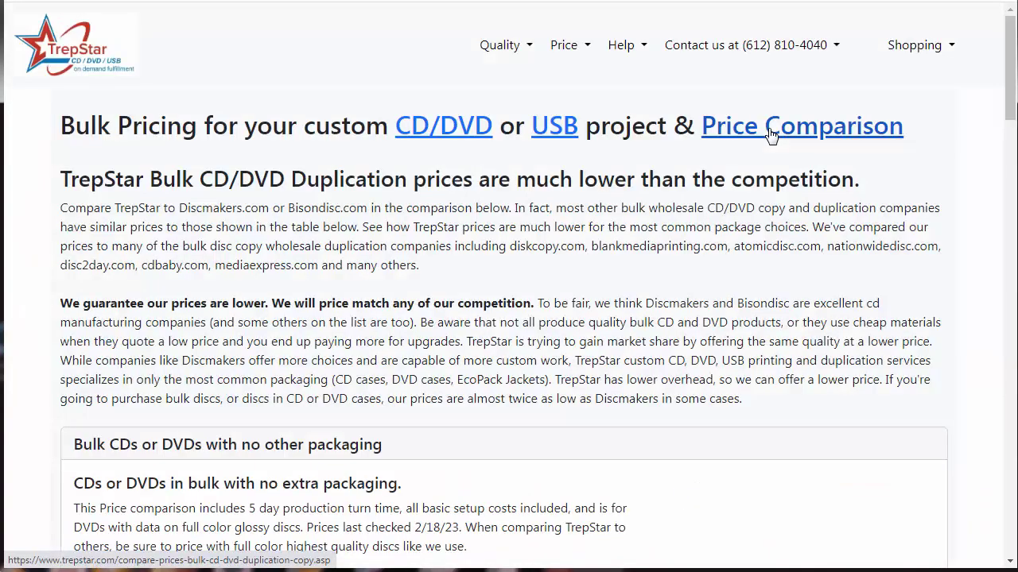
{"action": "left_click", "coordinate": [97, 45]}
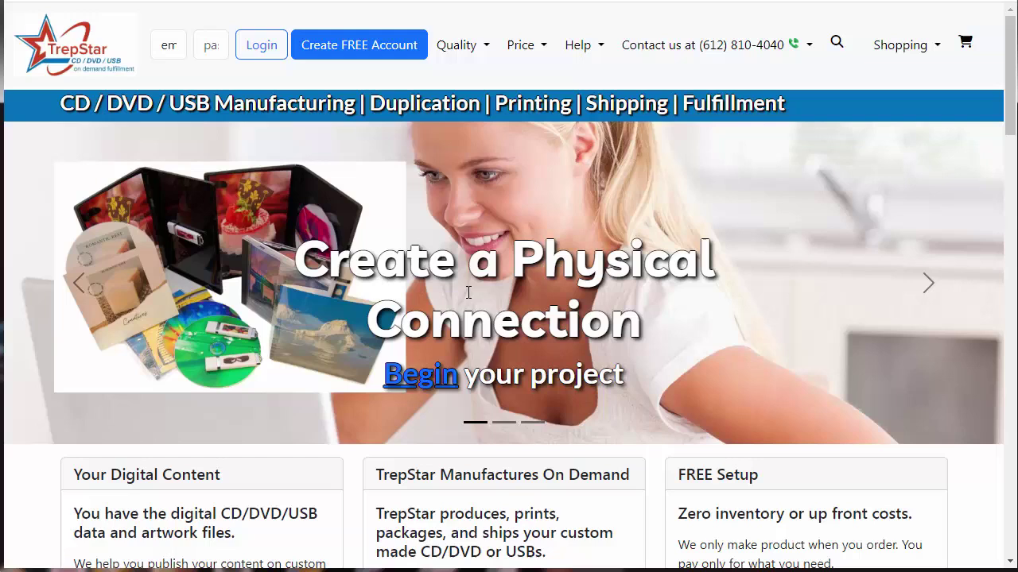